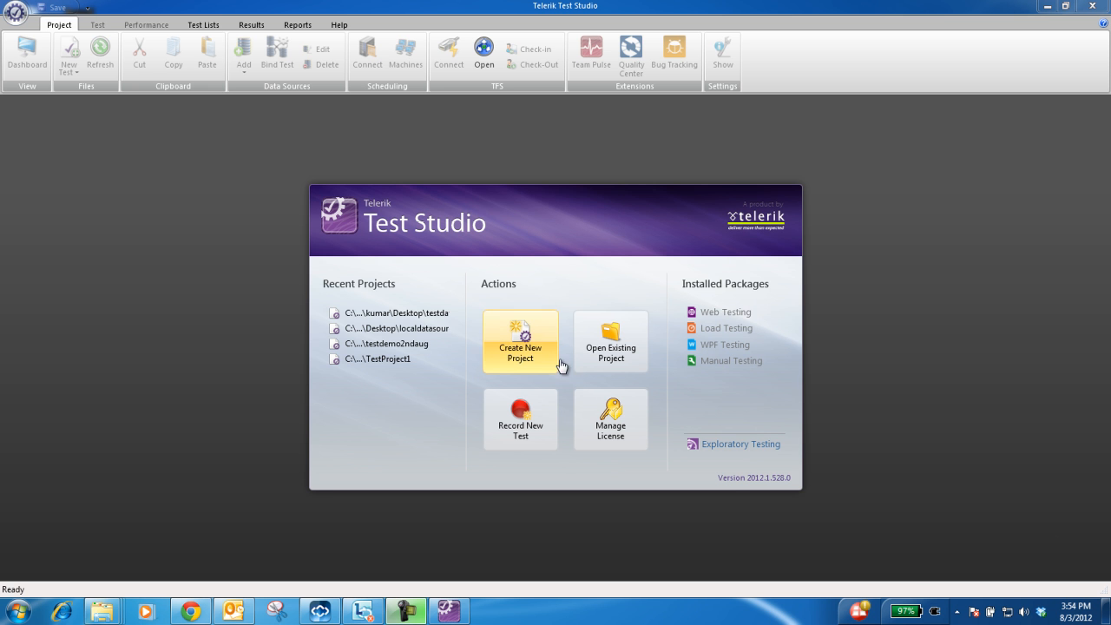
# Step: Create a new project named myfirsttestproject with the Desktop as its location
pyautogui.click(529, 347)
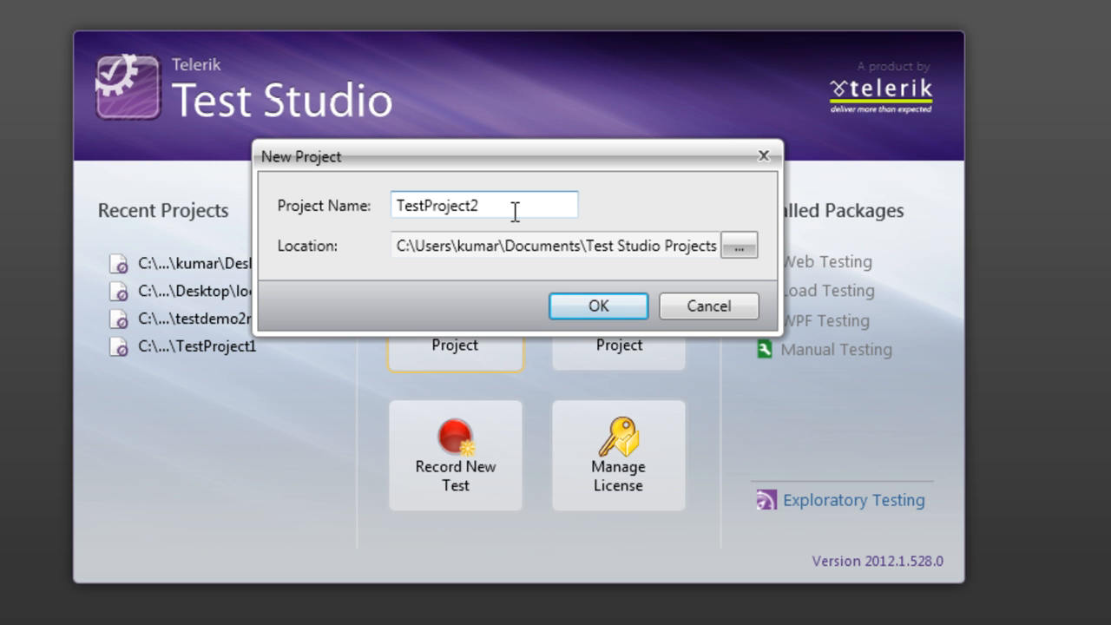
pyautogui.moveTo(503, 208); pyautogui.dragTo(339, 213)
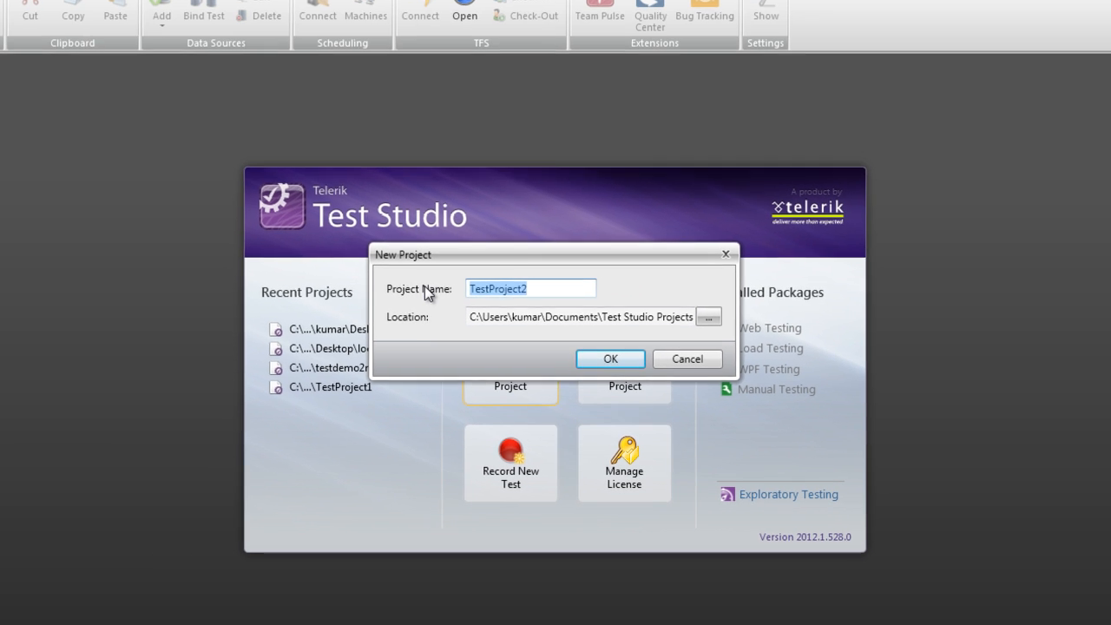
pyautogui.write('myfirstt')
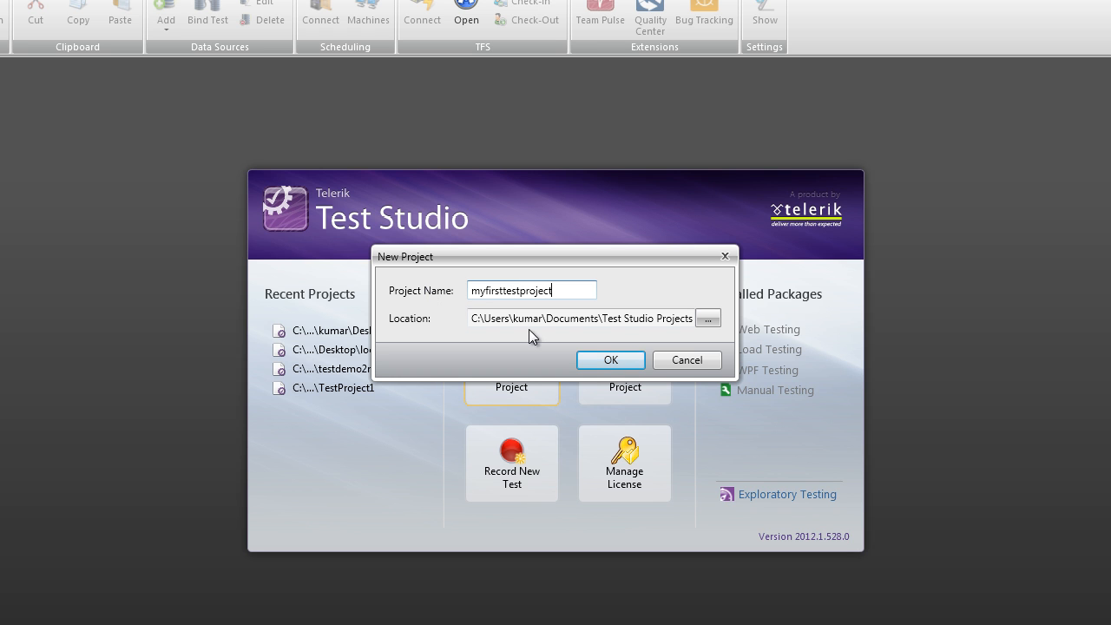
pyautogui.click(705, 320)
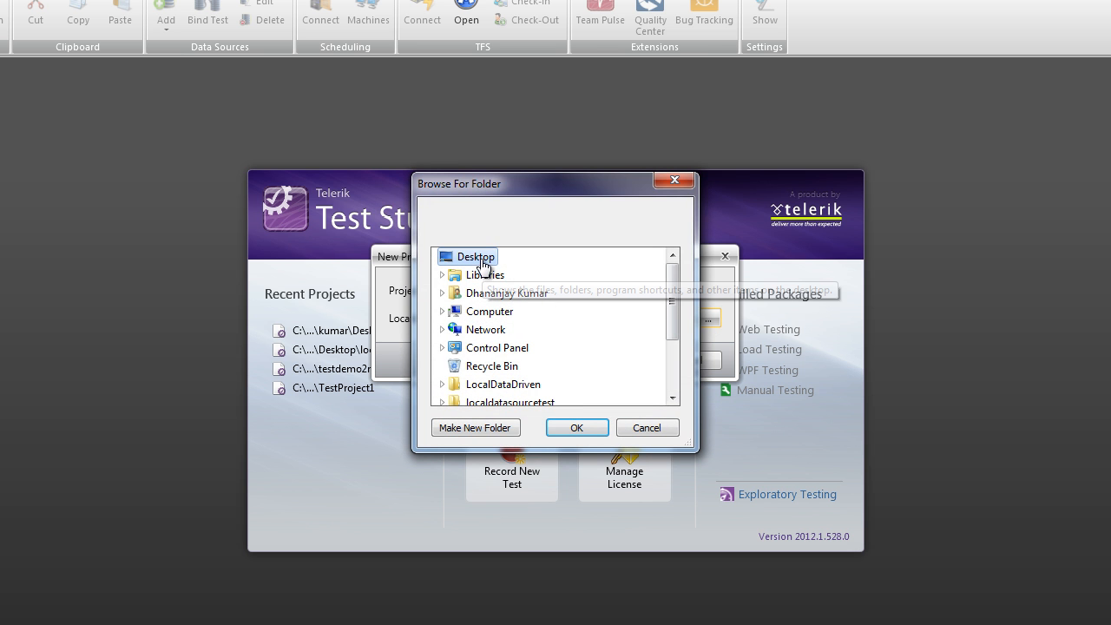
pyautogui.click(580, 432)
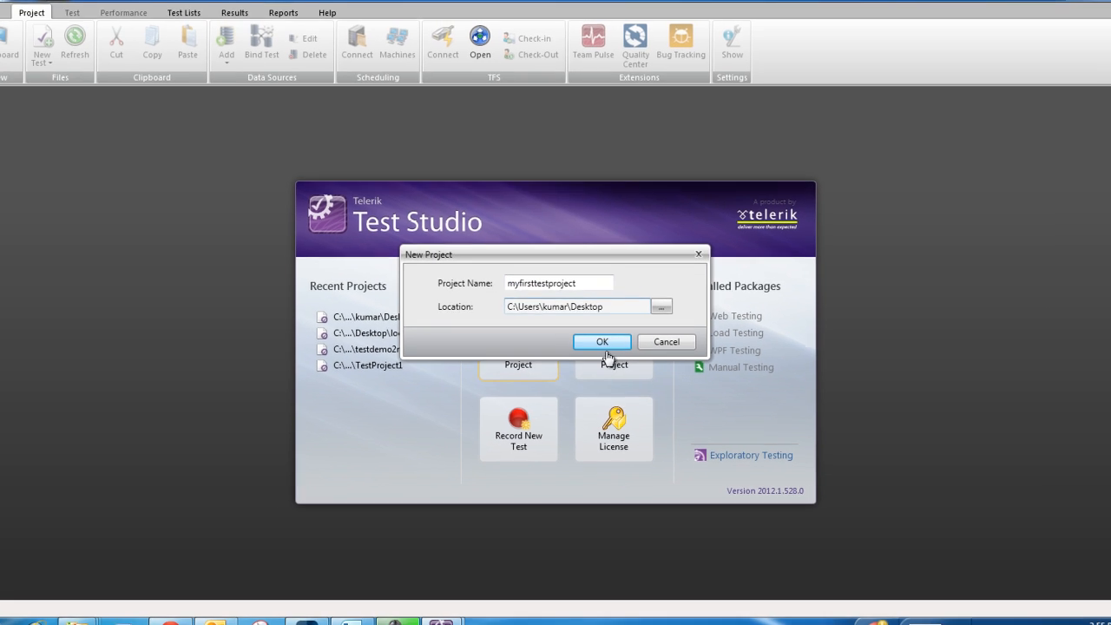
pyautogui.click(605, 347)
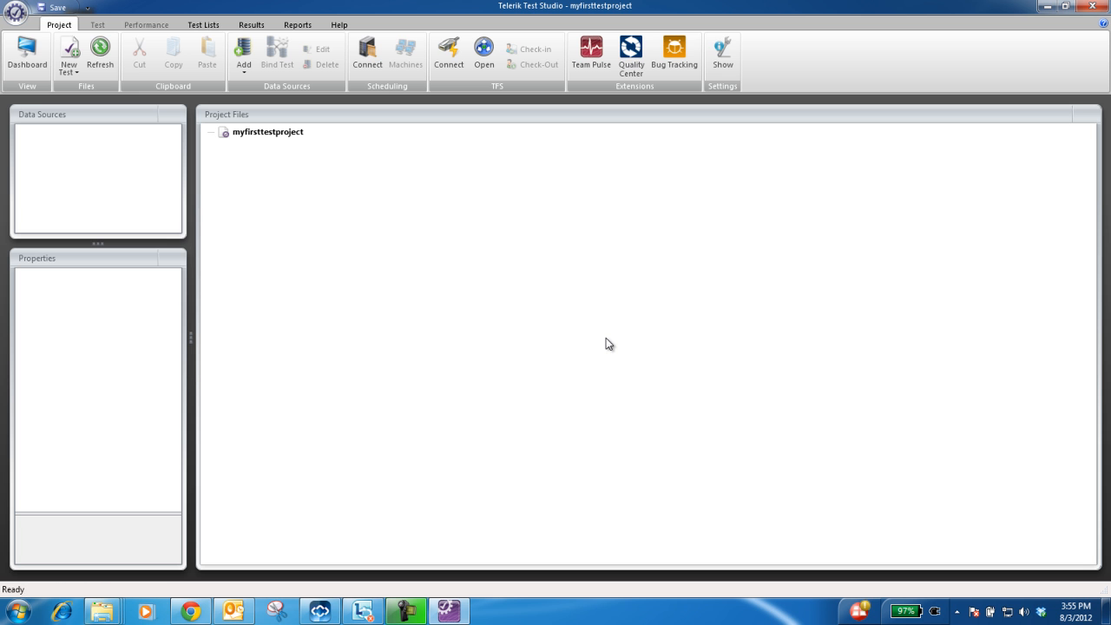
# Step: Add a new test of type Web Test named WebTest to myfirsttestproject
pyautogui.click(271, 132)
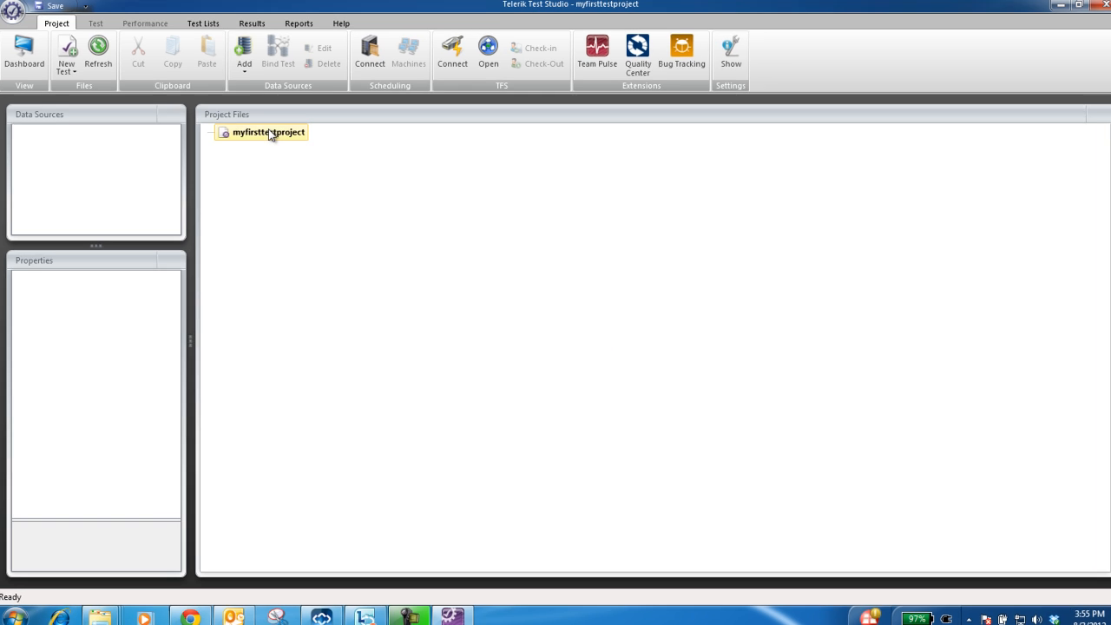
pyautogui.rightClick(268, 130)
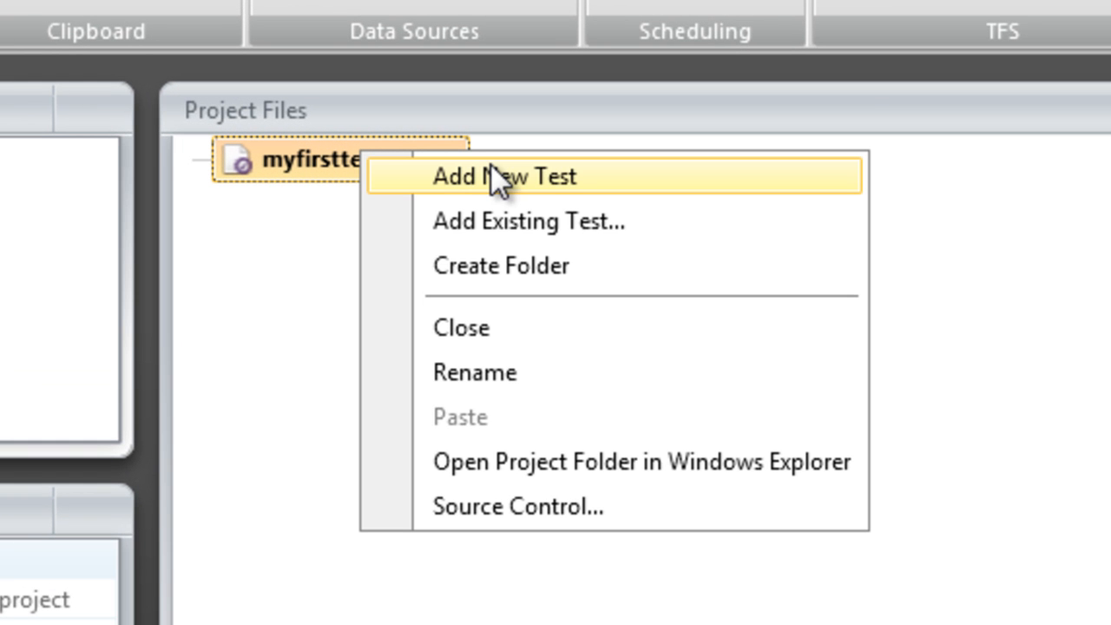
pyautogui.click(491, 176)
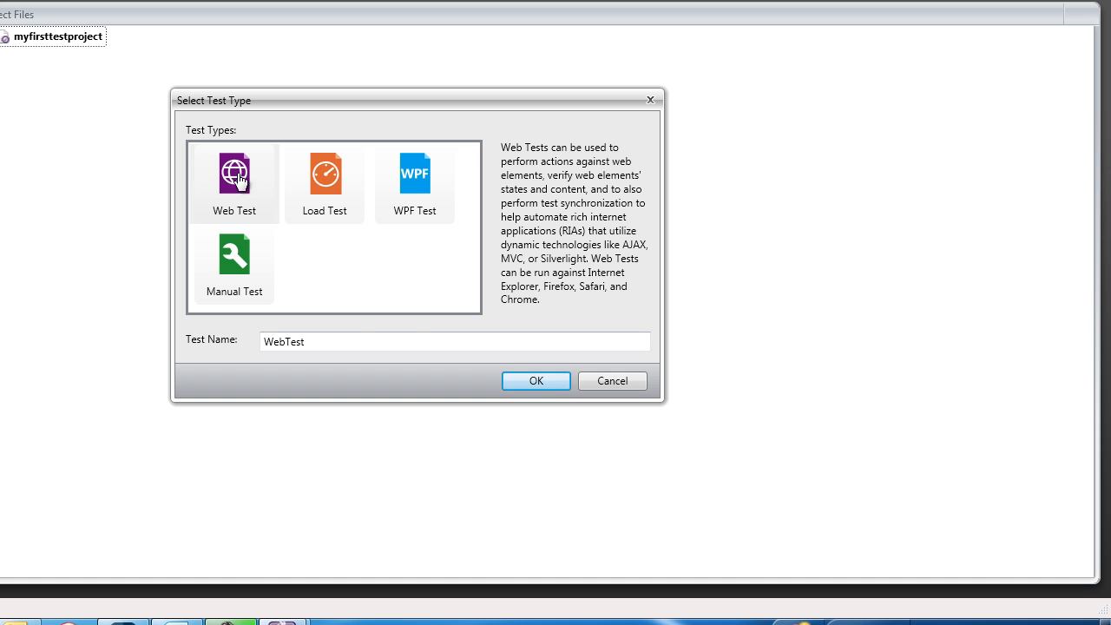
pyautogui.click(239, 179)
pyautogui.click(541, 382)
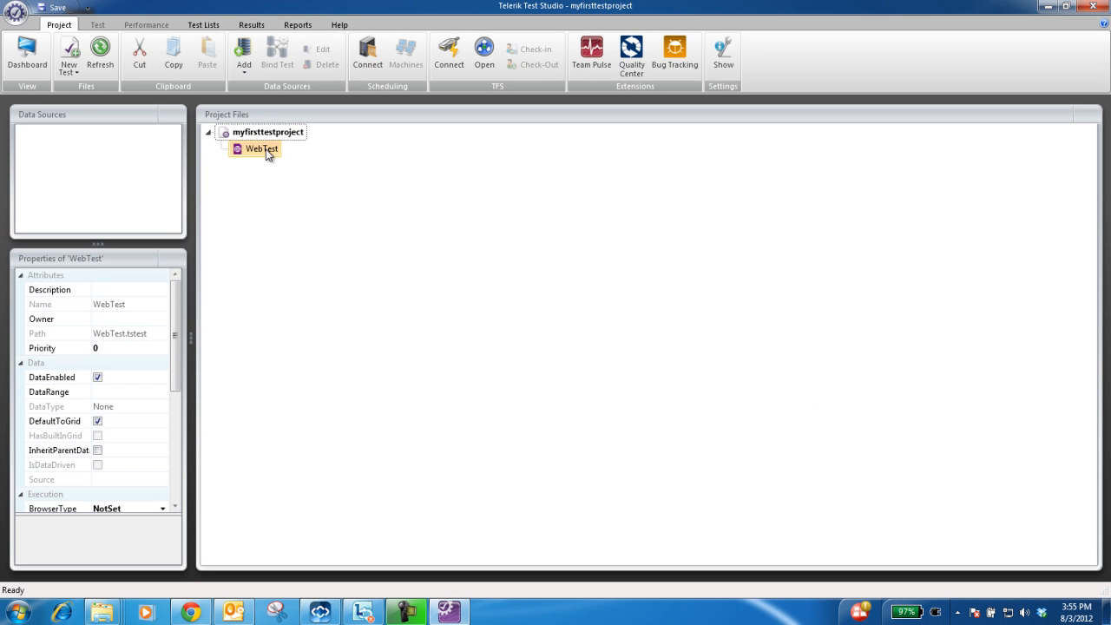
# Step: Open WebTest, start recording it and maximize the recording browser window
pyautogui.doubleClick(265, 150)
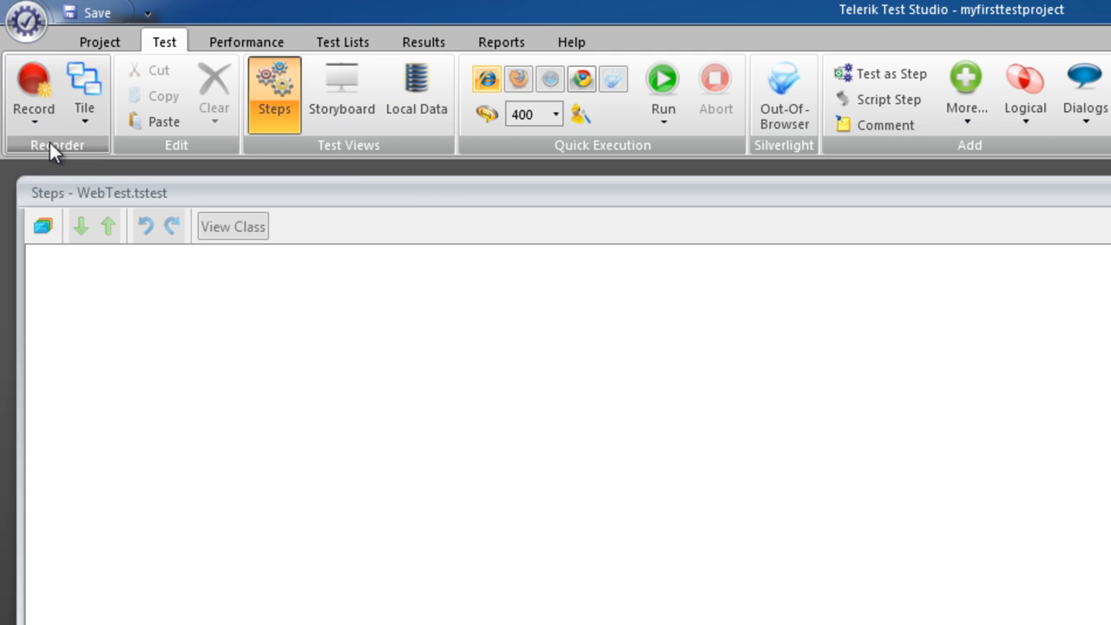
pyautogui.click(48, 86)
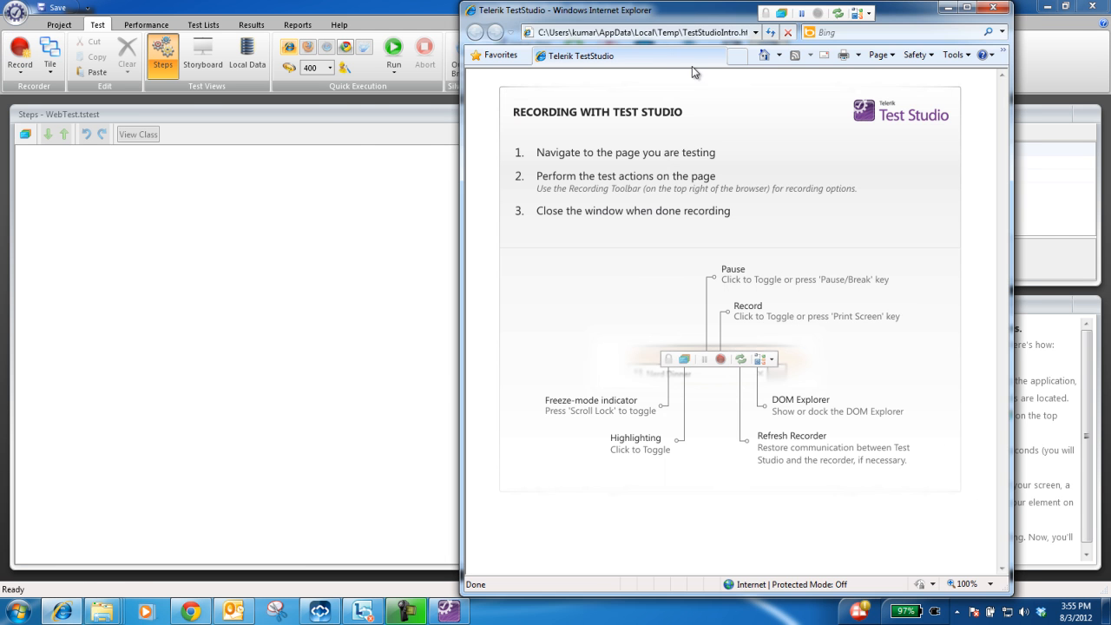
pyautogui.click(969, 8)
pyautogui.click(210, 26)
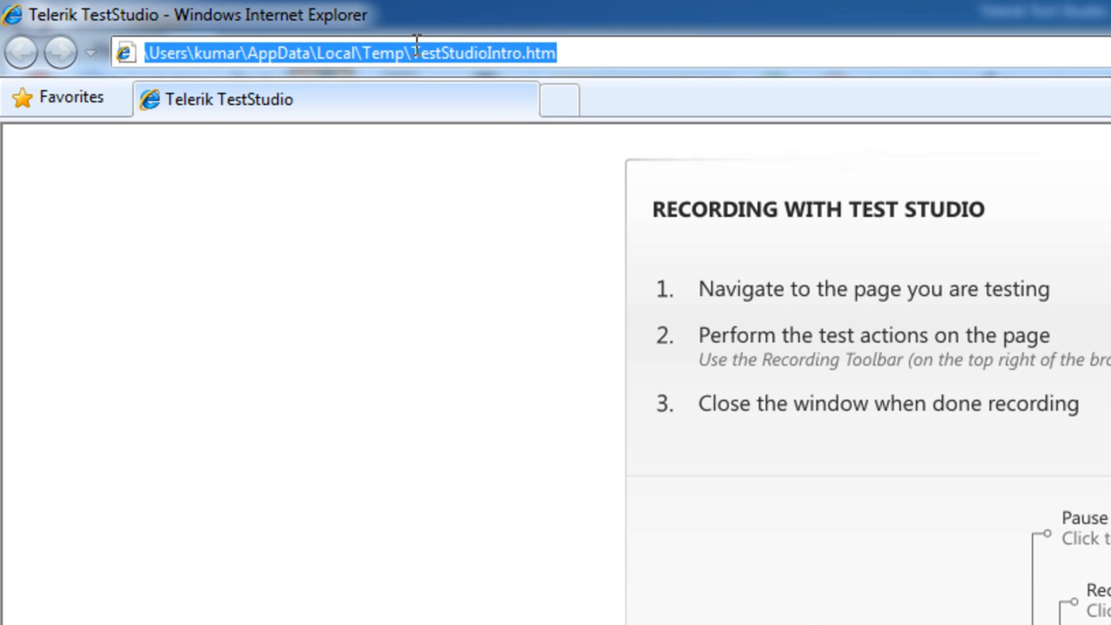
pyautogui.write('Bing')
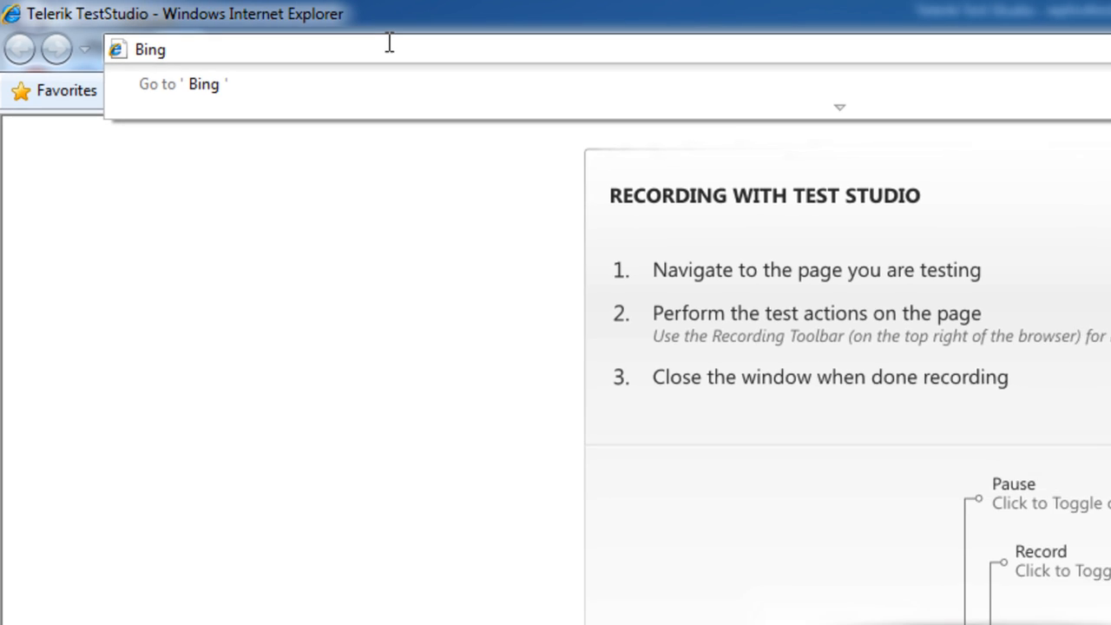
pyautogui.hotkey('ctrl', 'Return')
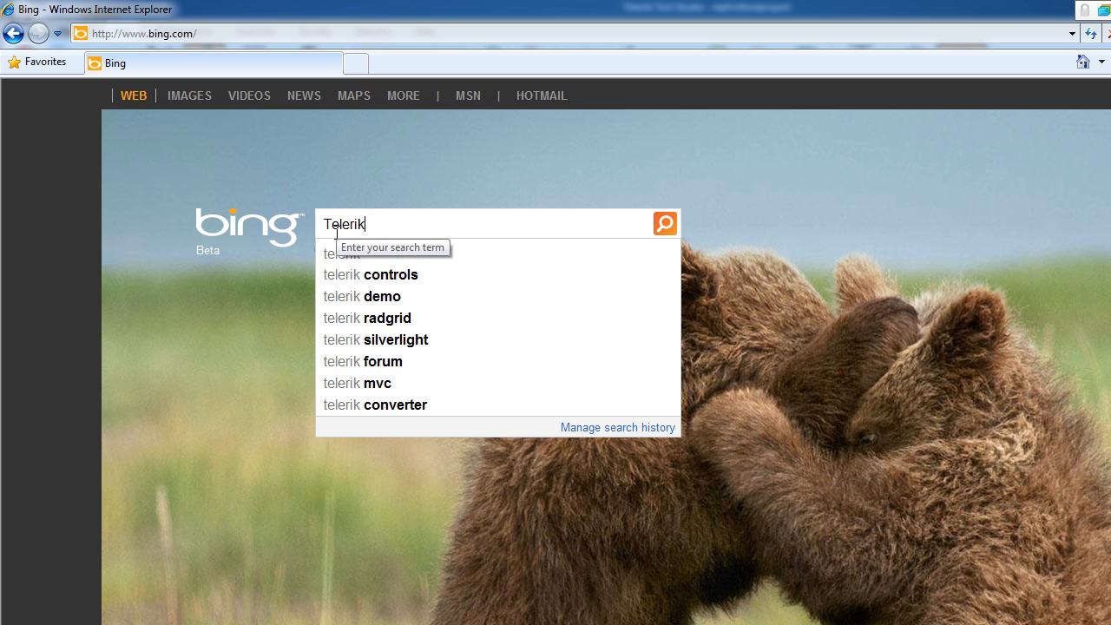
pyautogui.click(666, 224)
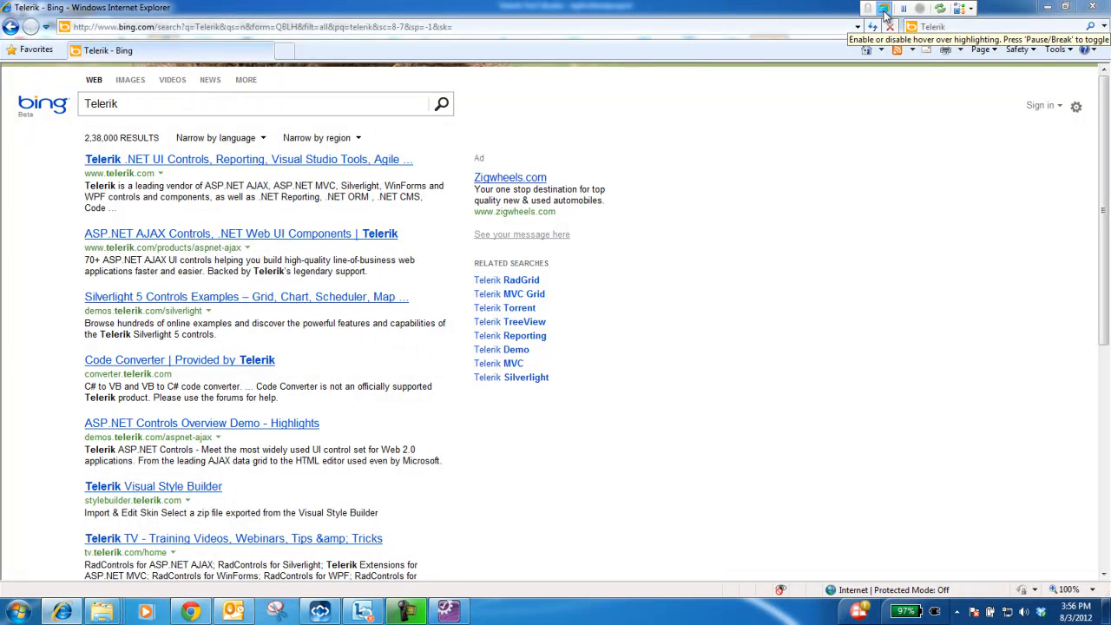
# Step: Turn on element highlighting and add a quick verification that the first result link's text contains '.NET UI Controls, Reporting, Visual Studio Tools, Agile ...'
pyautogui.click(884, 10)
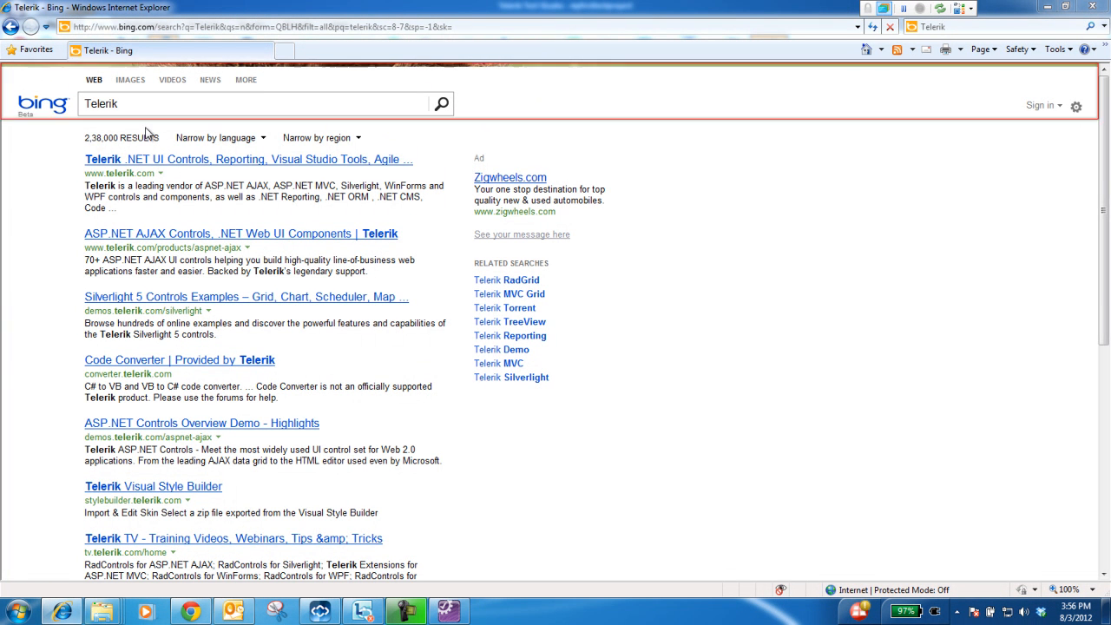
pyautogui.click(187, 164)
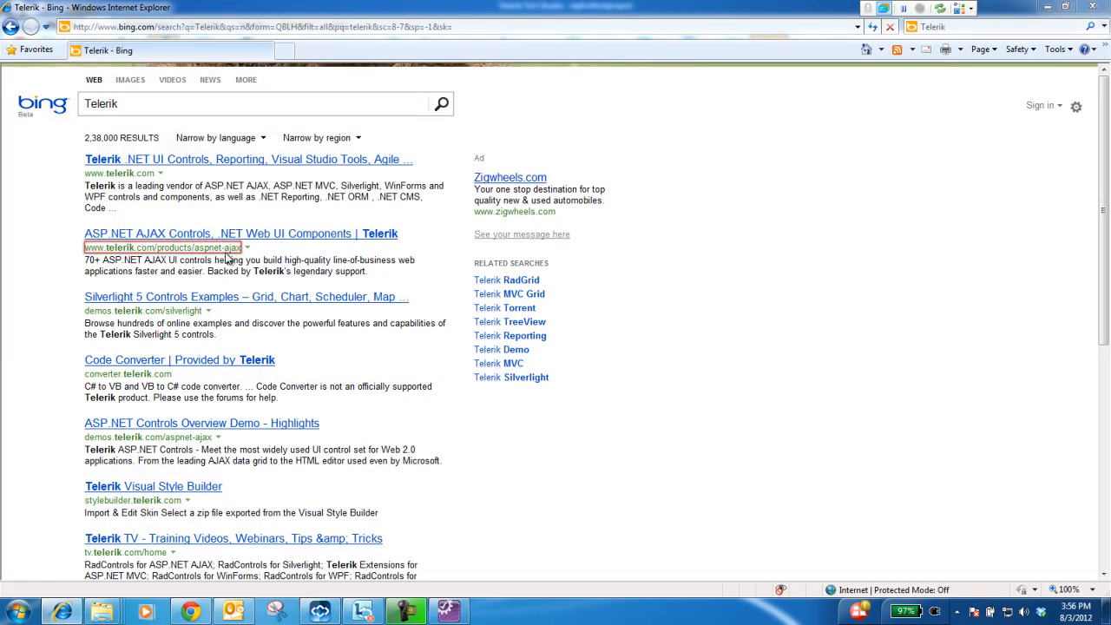
pyautogui.click(185, 164)
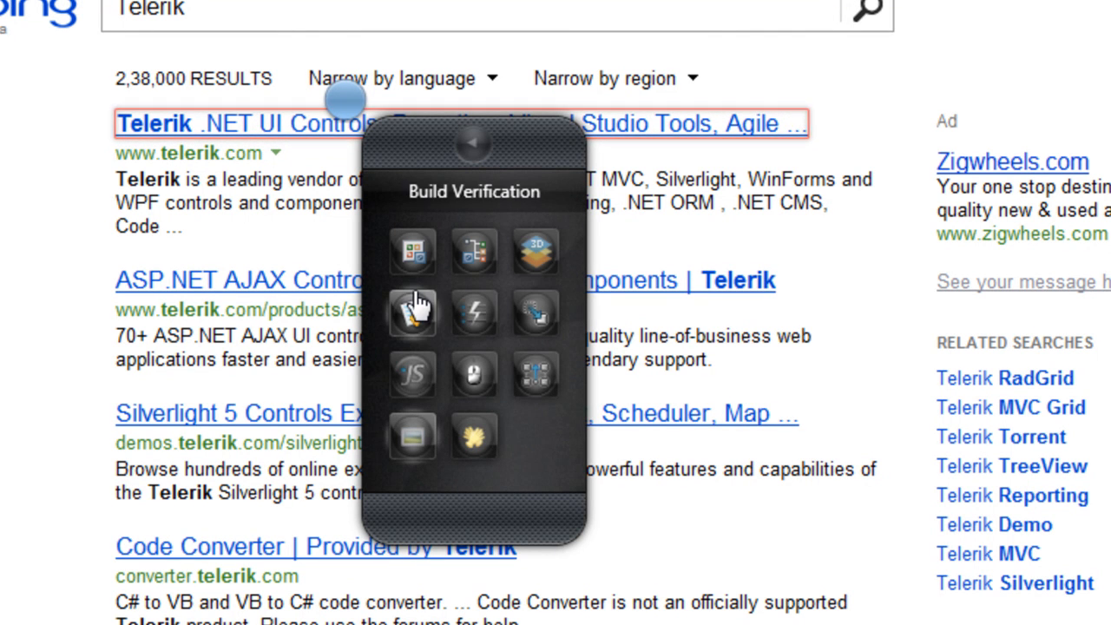
pyautogui.click(461, 317)
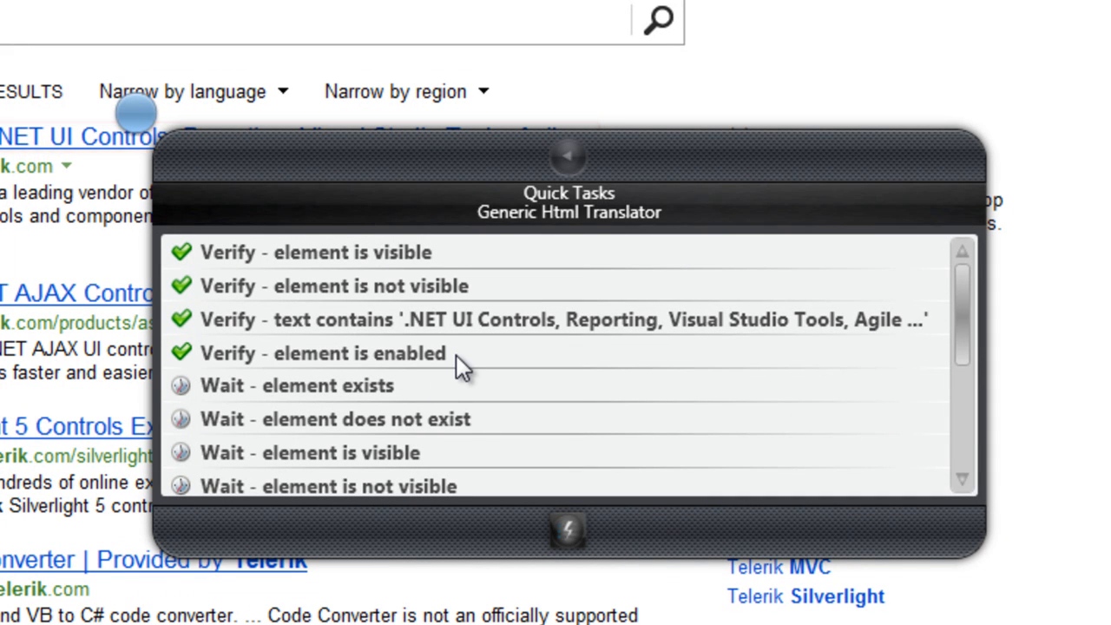
pyautogui.click(476, 318)
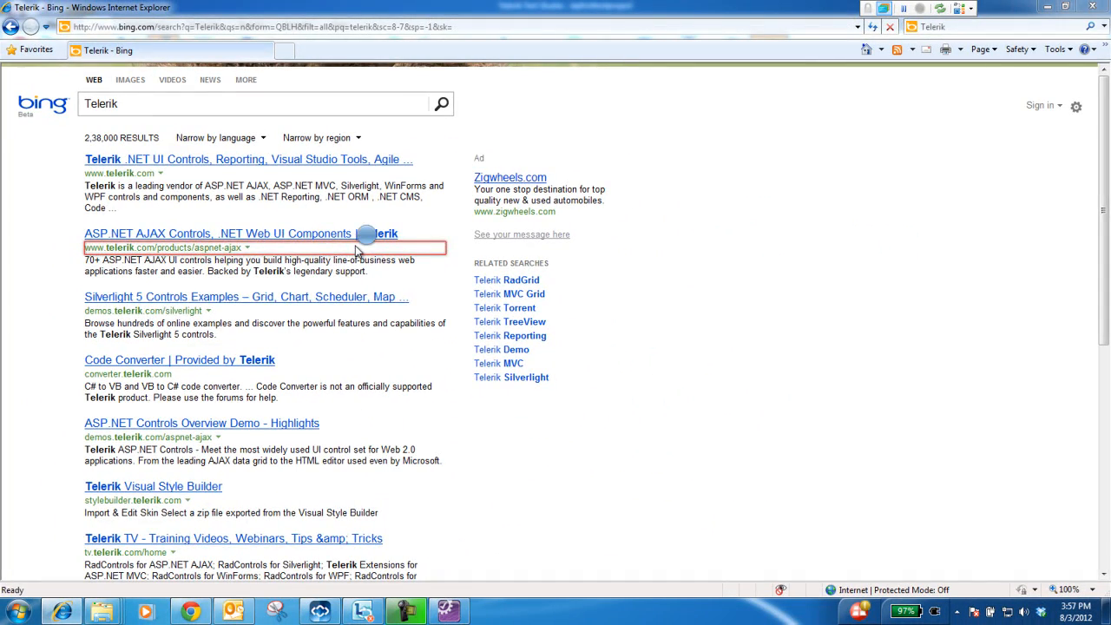
# Step: End the recording and shorten the verification step's expected string to '.NET UI Controls'
pyautogui.click(1098, 9)
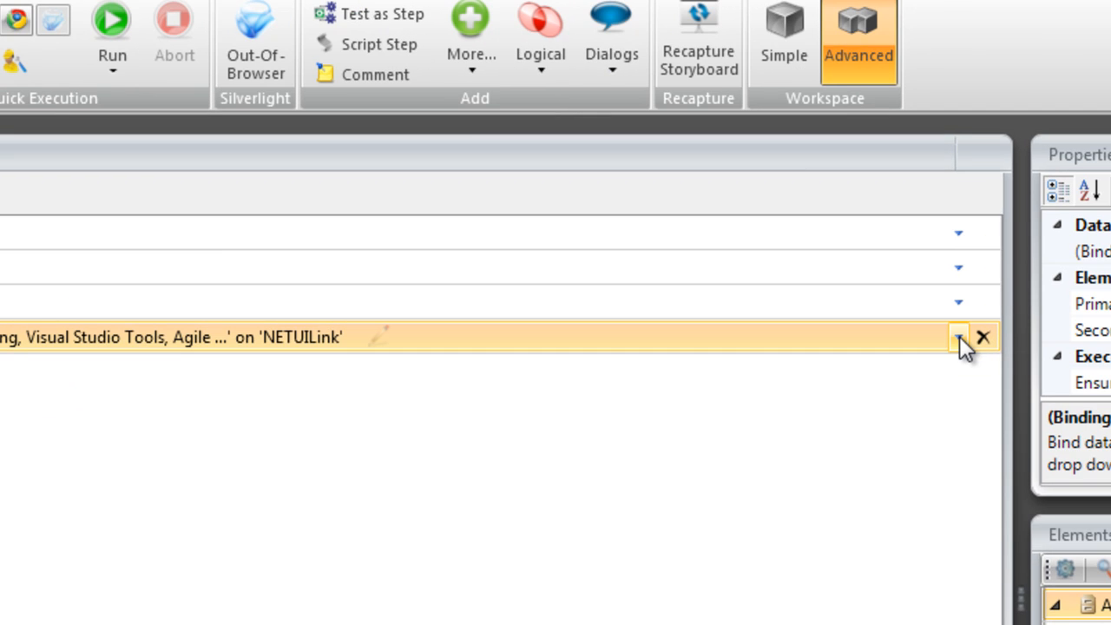
pyautogui.click(958, 339)
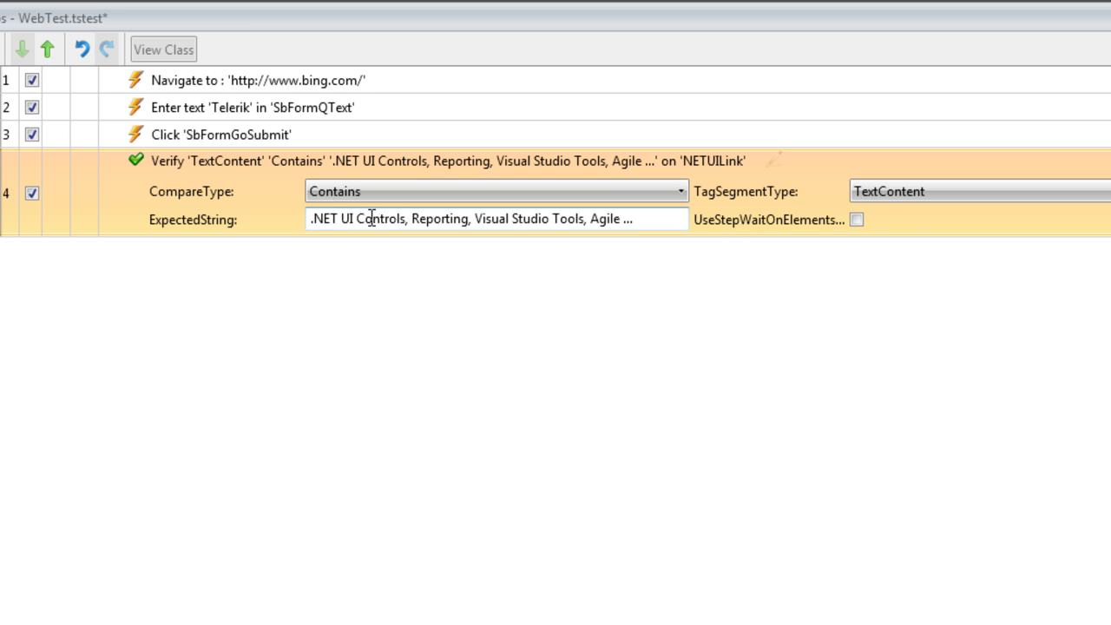
pyautogui.moveTo(412, 219); pyautogui.dragTo(650, 240)
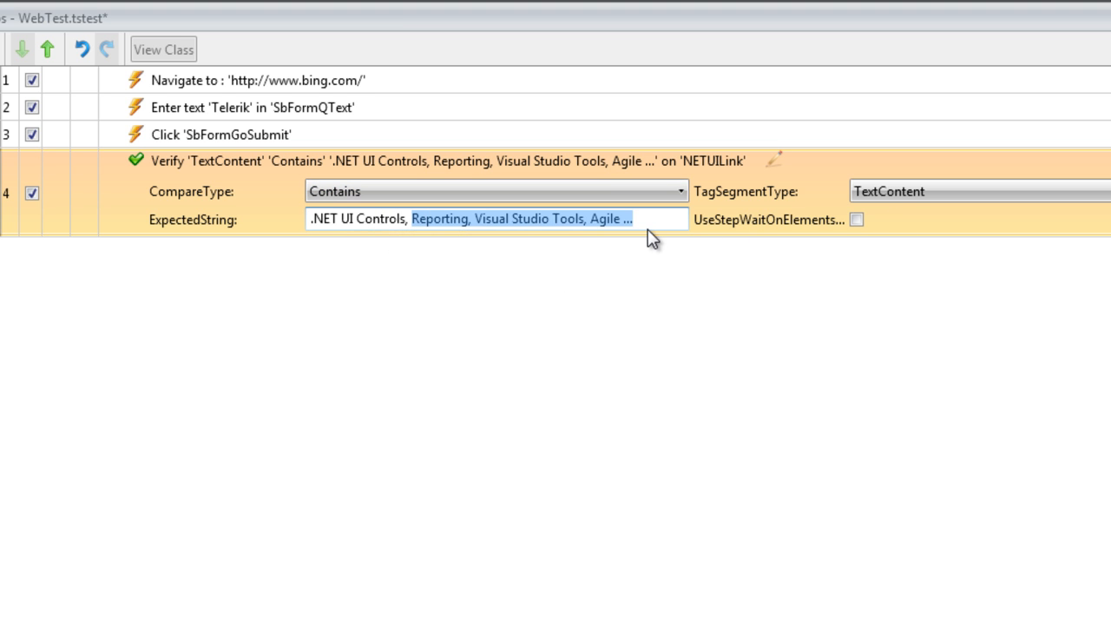
pyautogui.press('BackSpace')
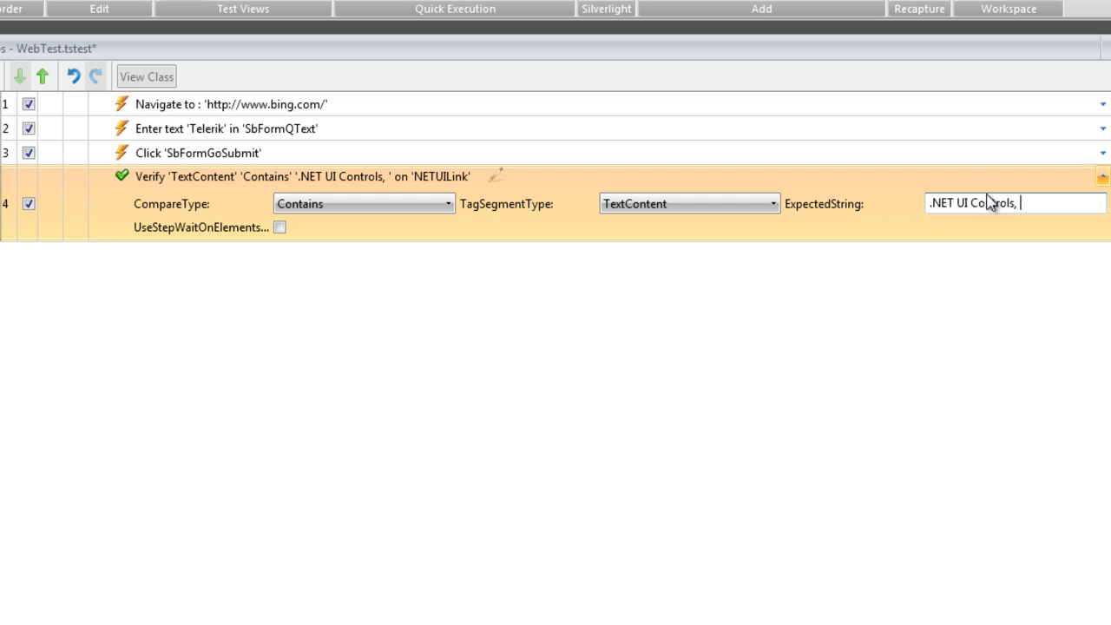
pyautogui.press('BackSpace')
pyautogui.press('BackSpace')
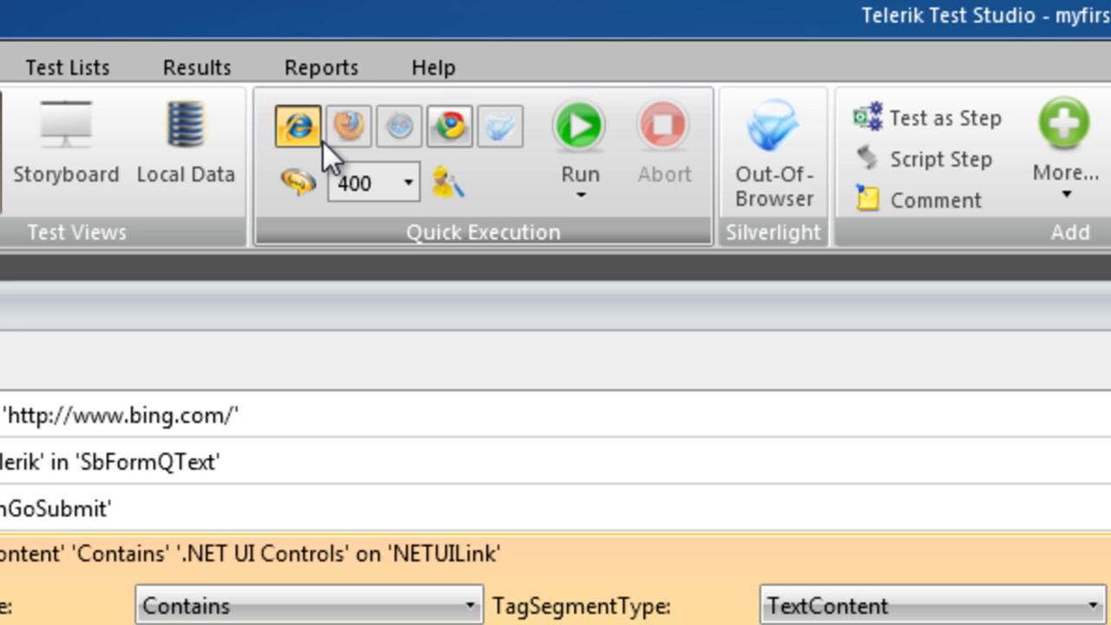
# Step: Run the test in Internet Explorer and review its execution log
pyautogui.click(578, 135)
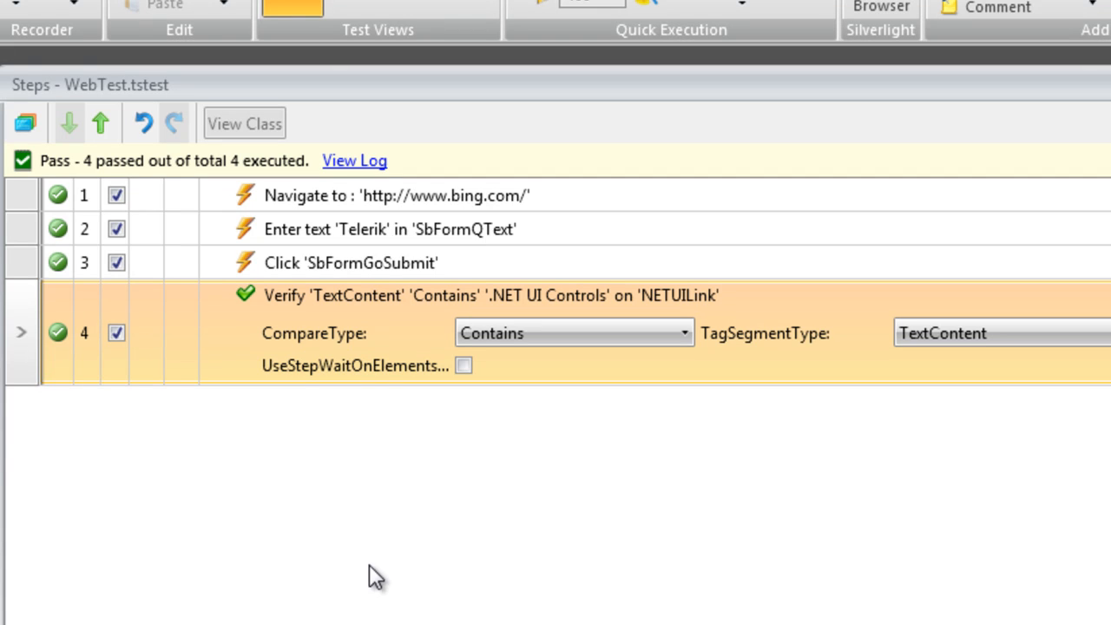
pyautogui.click(353, 162)
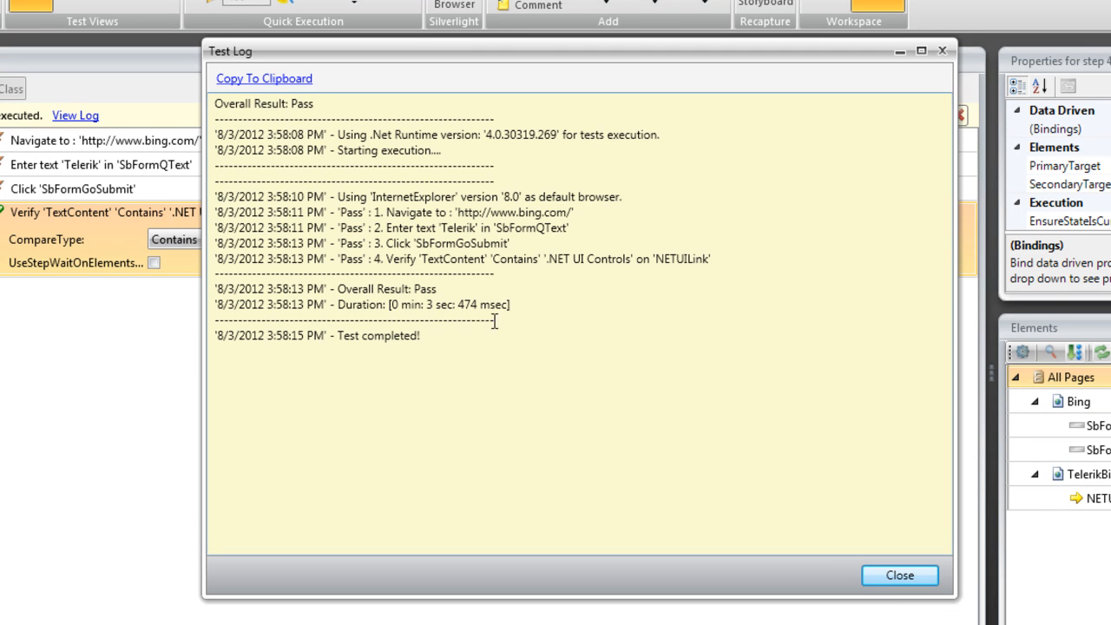
pyautogui.click(887, 576)
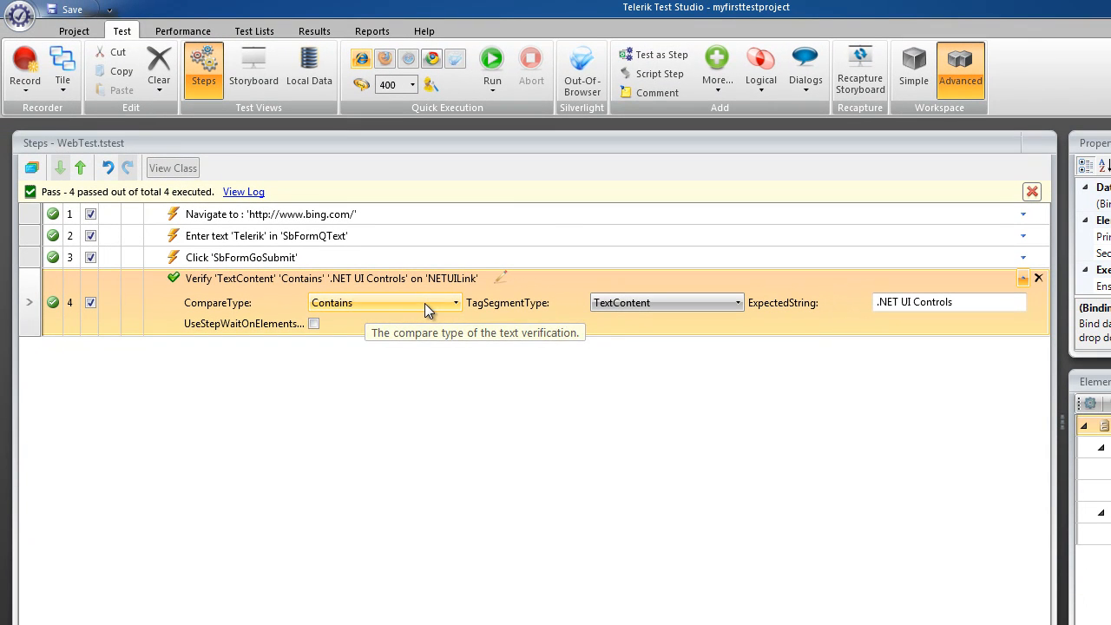
# Step: Change the verification step's compare type to NotContain and save the test
pyautogui.click(559, 273)
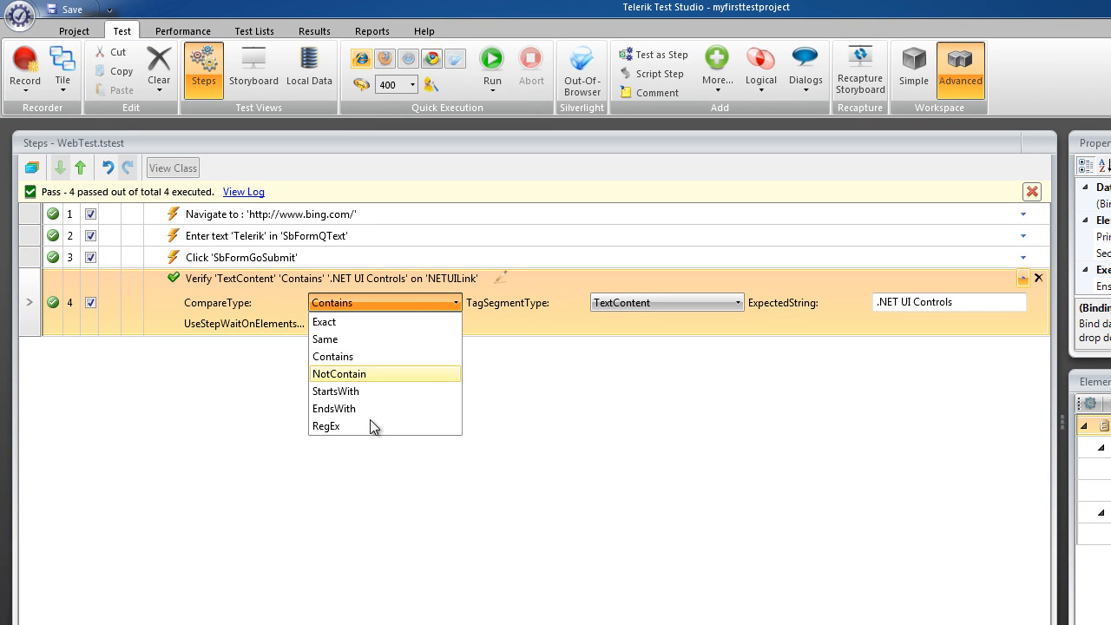
pyautogui.click(362, 373)
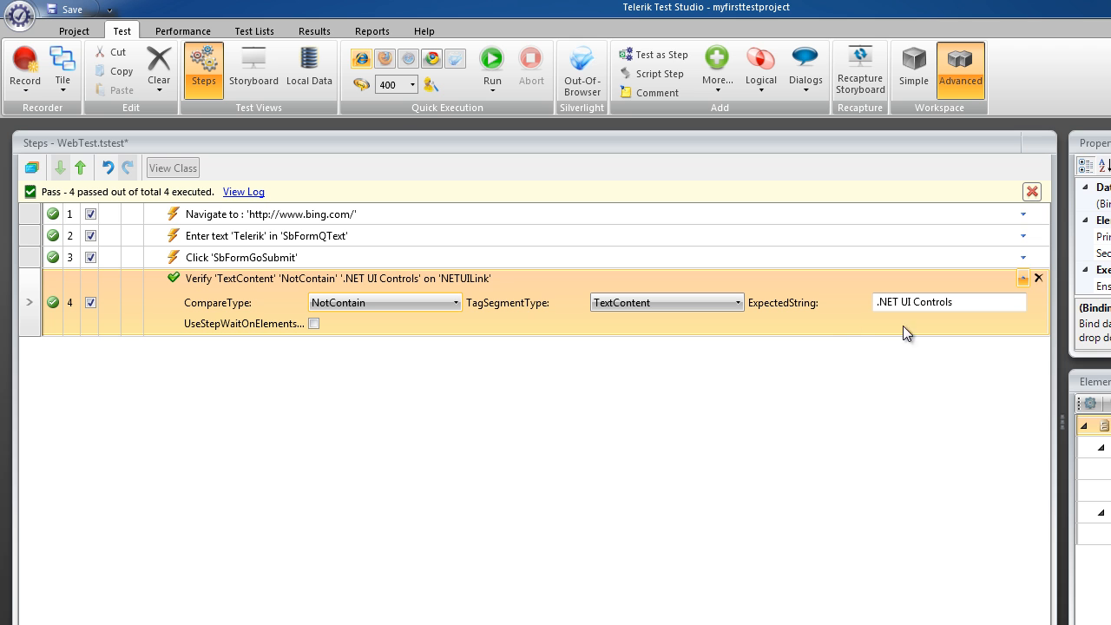
pyautogui.click(68, 10)
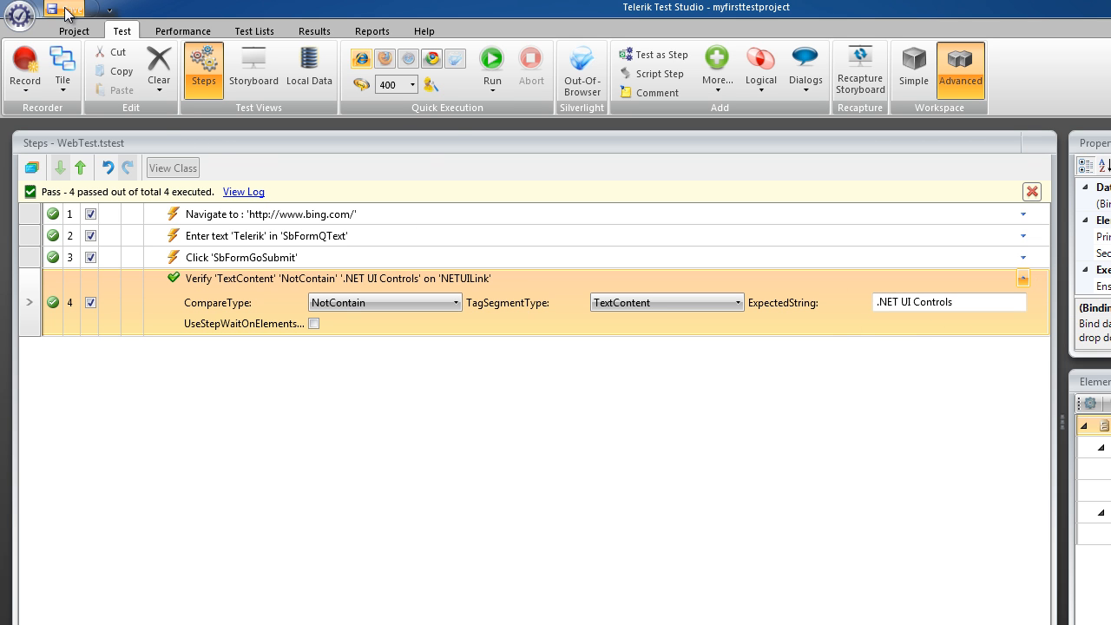
# Step: Rerun the test with the NotContain verification and review the new test log
pyautogui.click(497, 69)
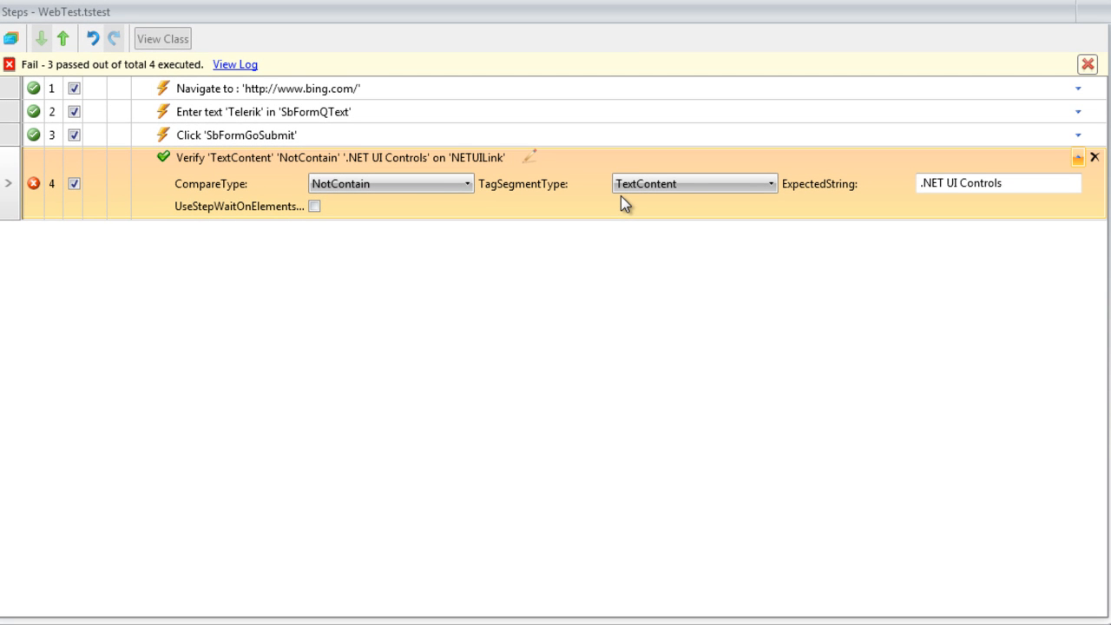
pyautogui.click(239, 67)
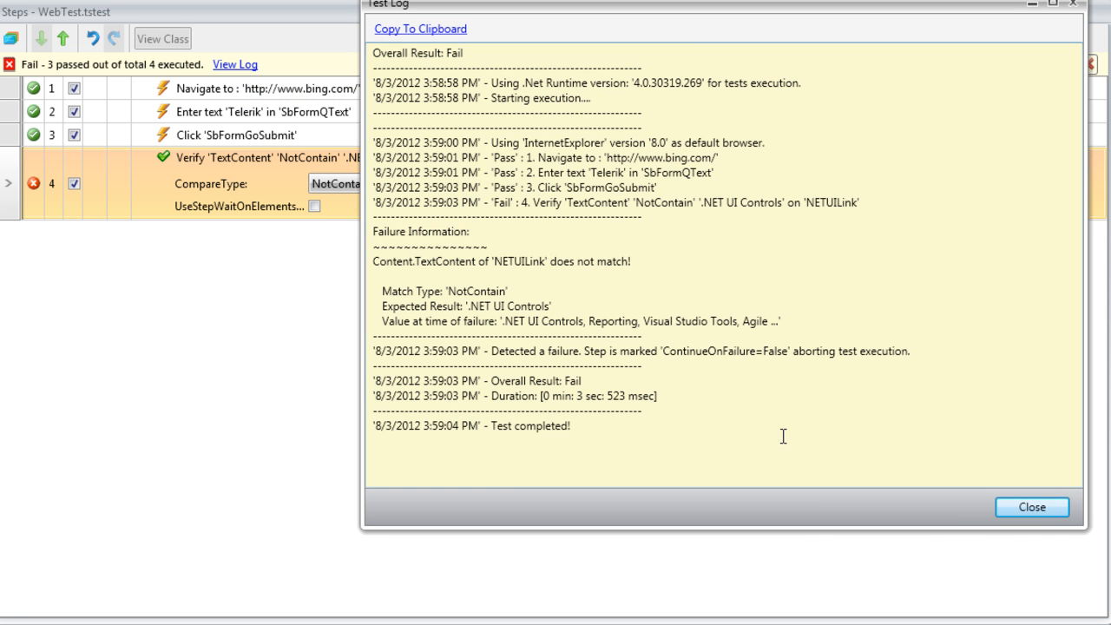
pyautogui.click(1032, 508)
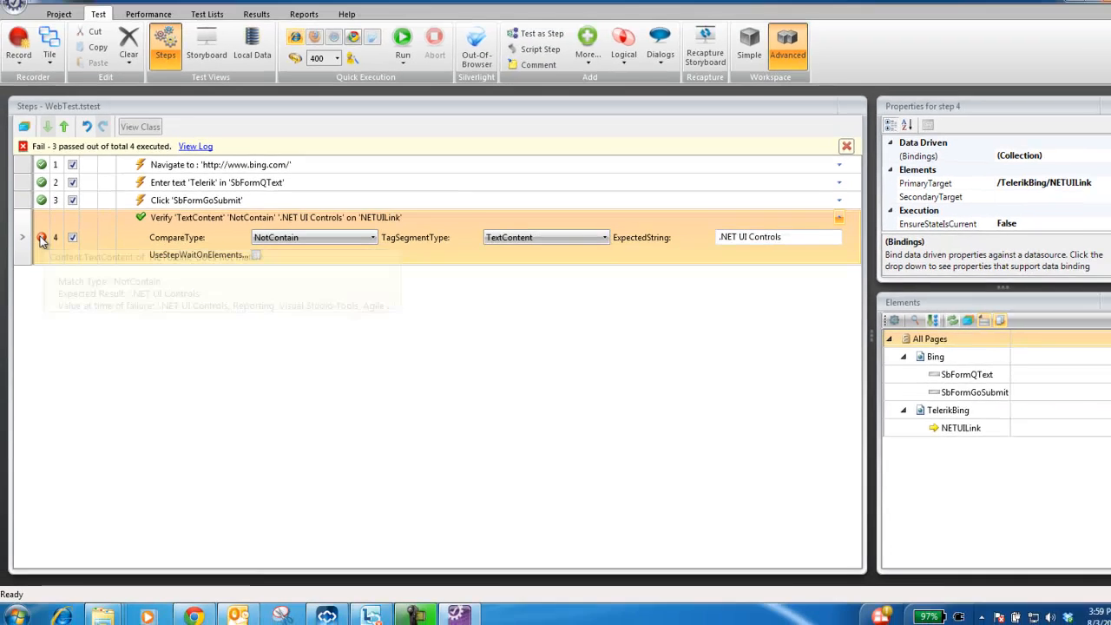
# Step: Open the failure details of verification step 4 and inspect its failure summary, state images and expanded page DOM
pyautogui.click(32, 183)
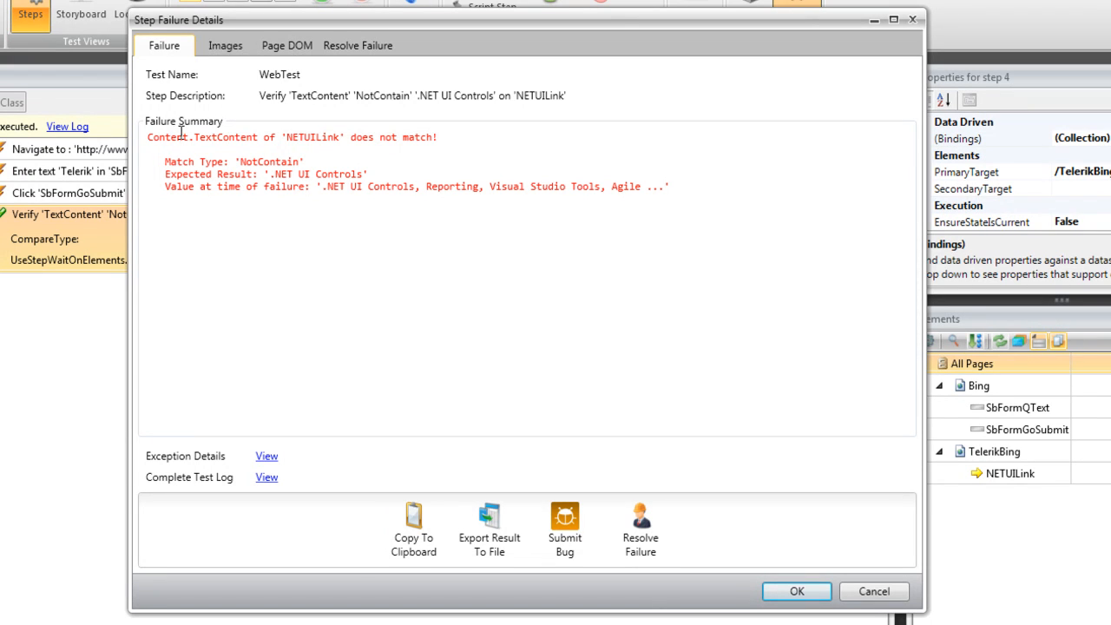
pyautogui.doubleClick(307, 140)
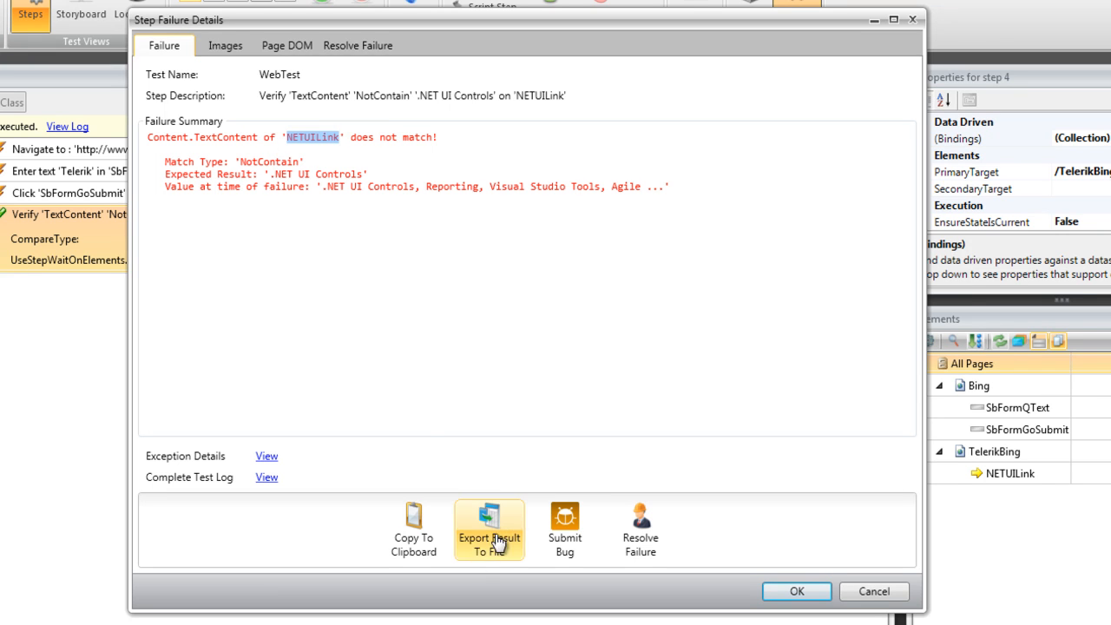
pyautogui.click(242, 48)
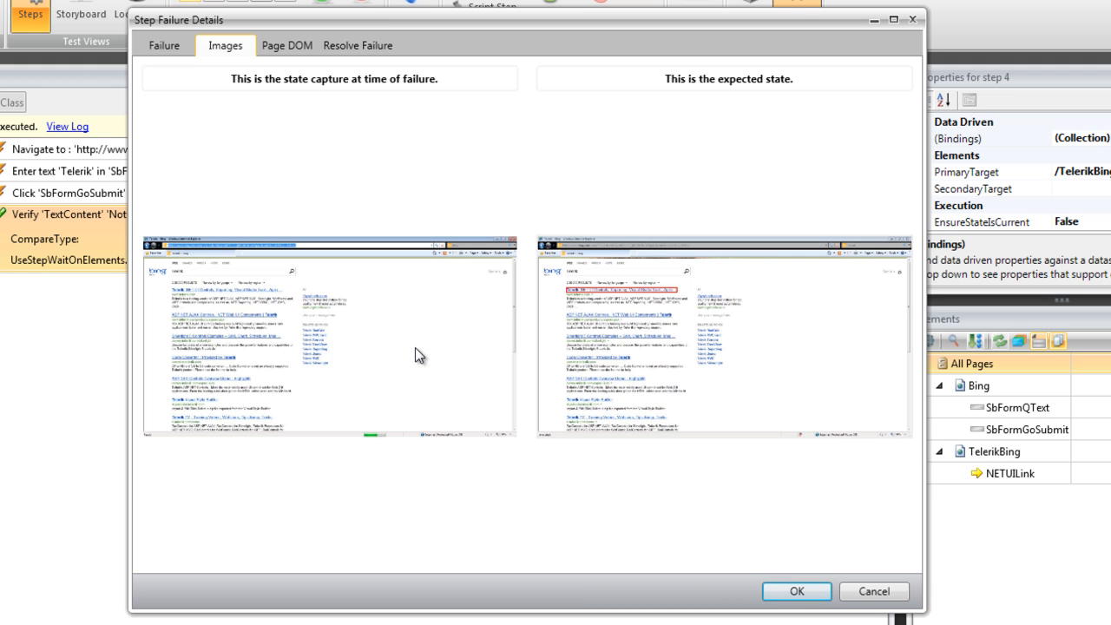
pyautogui.click(293, 46)
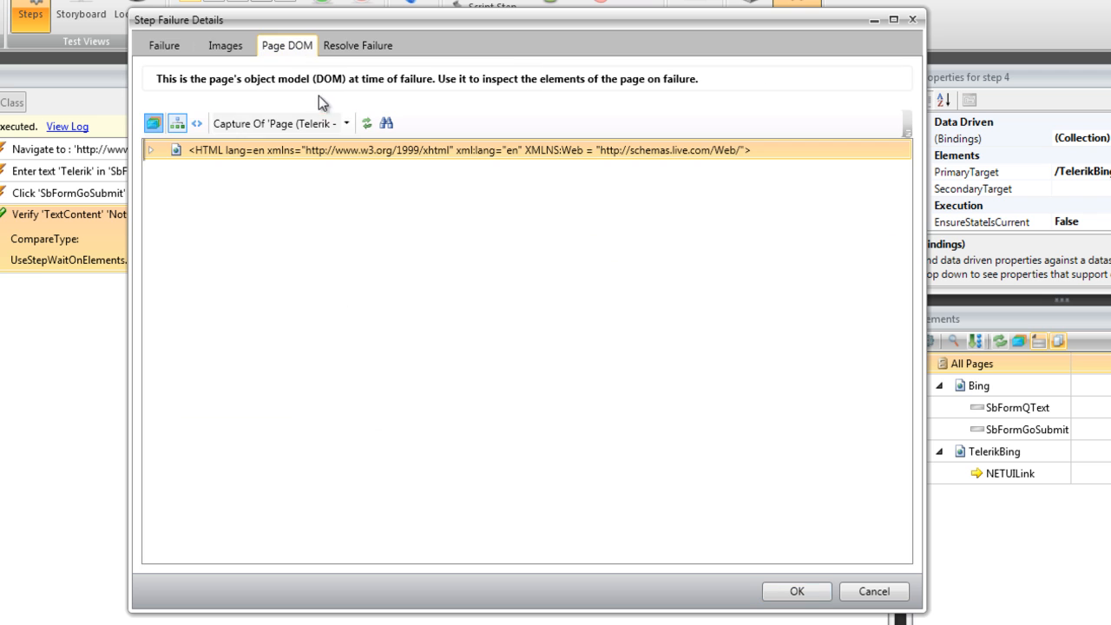
pyautogui.click(151, 150)
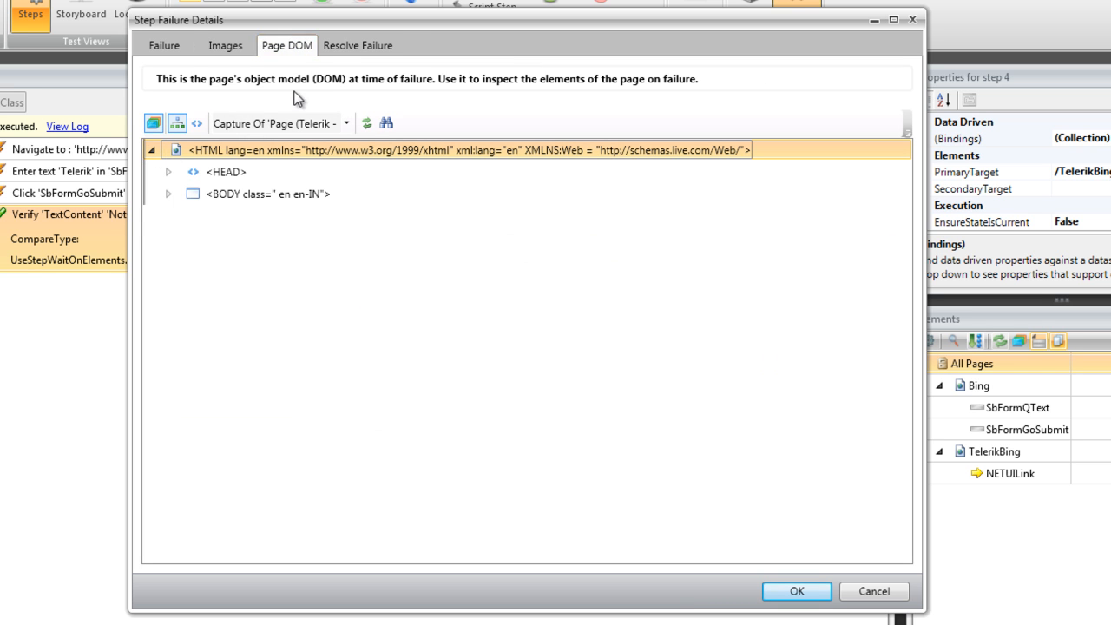
# Step: Recheck the failure summary against the images of the captured failure state and the expected state
pyautogui.click(171, 49)
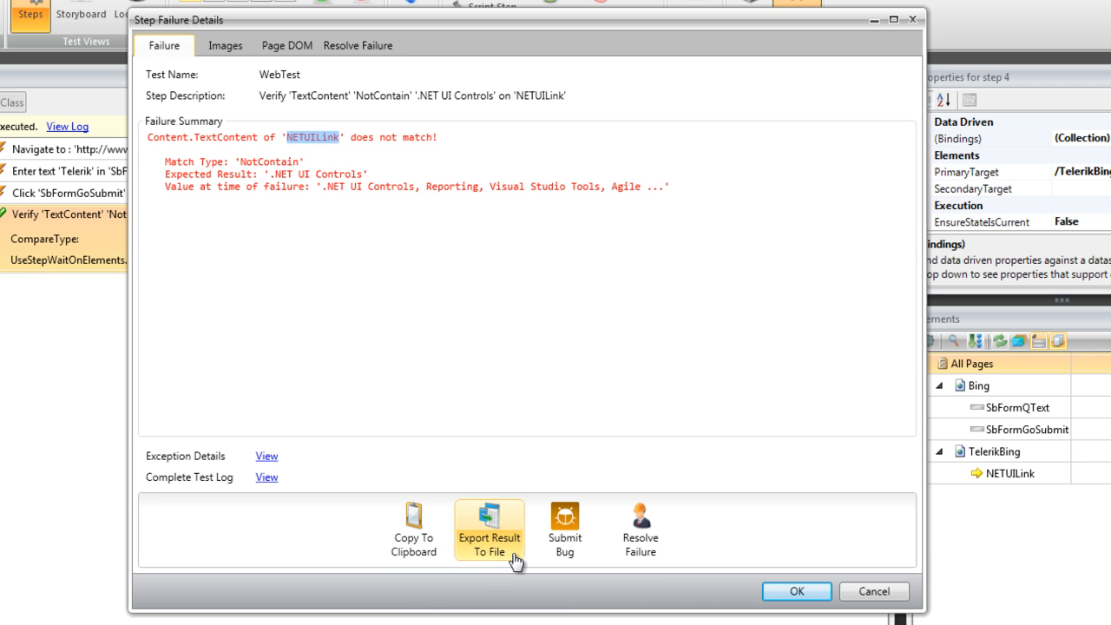
pyautogui.click(229, 48)
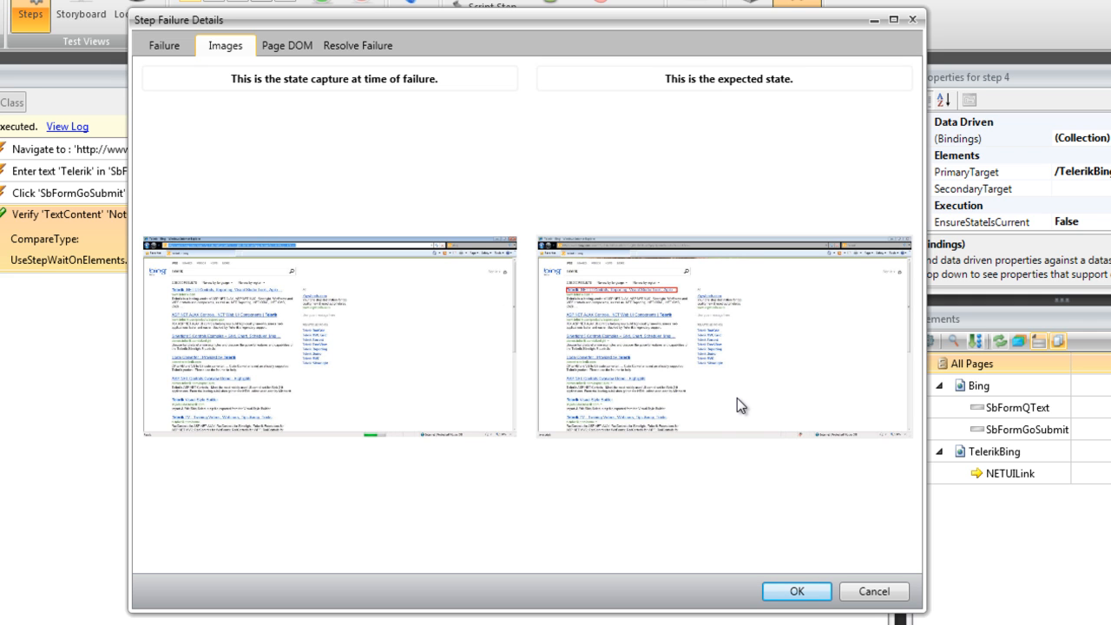
pyautogui.click(158, 47)
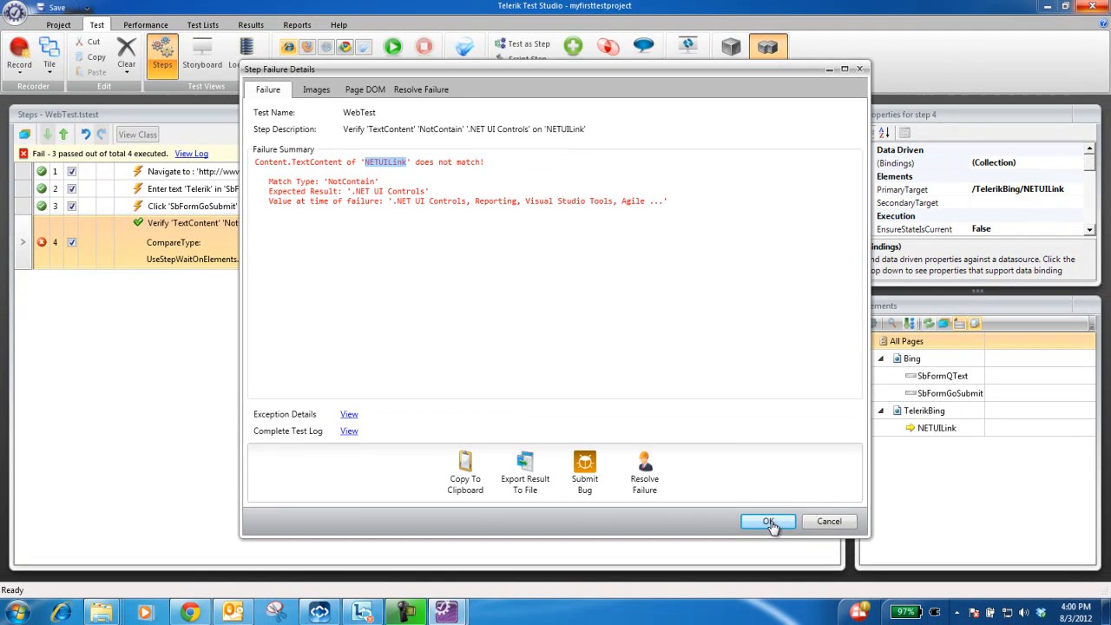
# Step: Read the exception details of the failed verification step and close the failure details
pyautogui.click(347, 415)
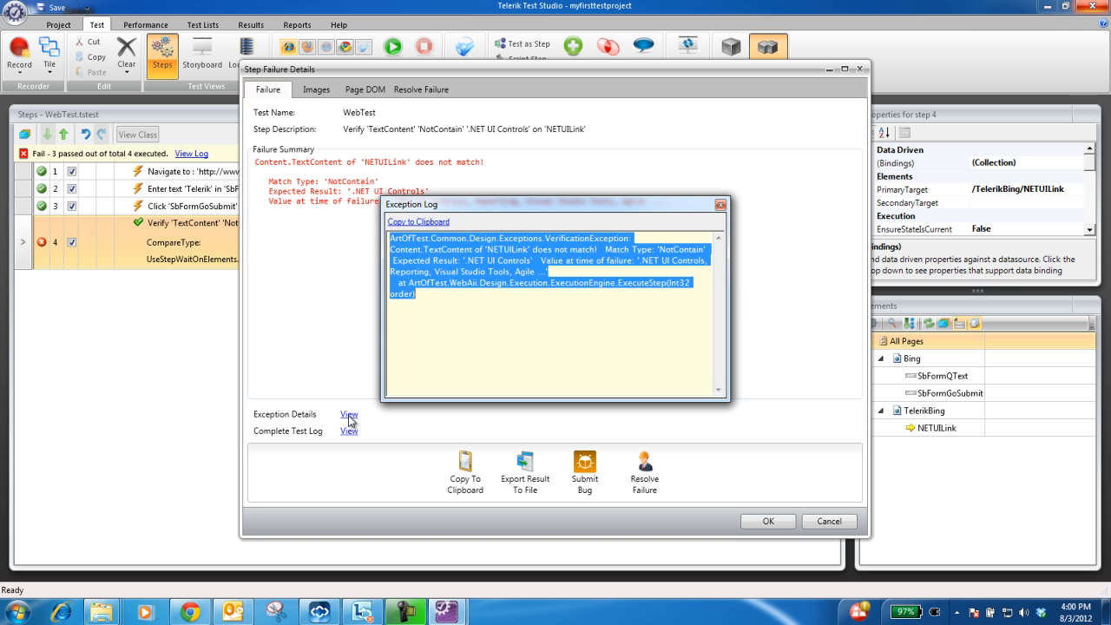
pyautogui.click(449, 347)
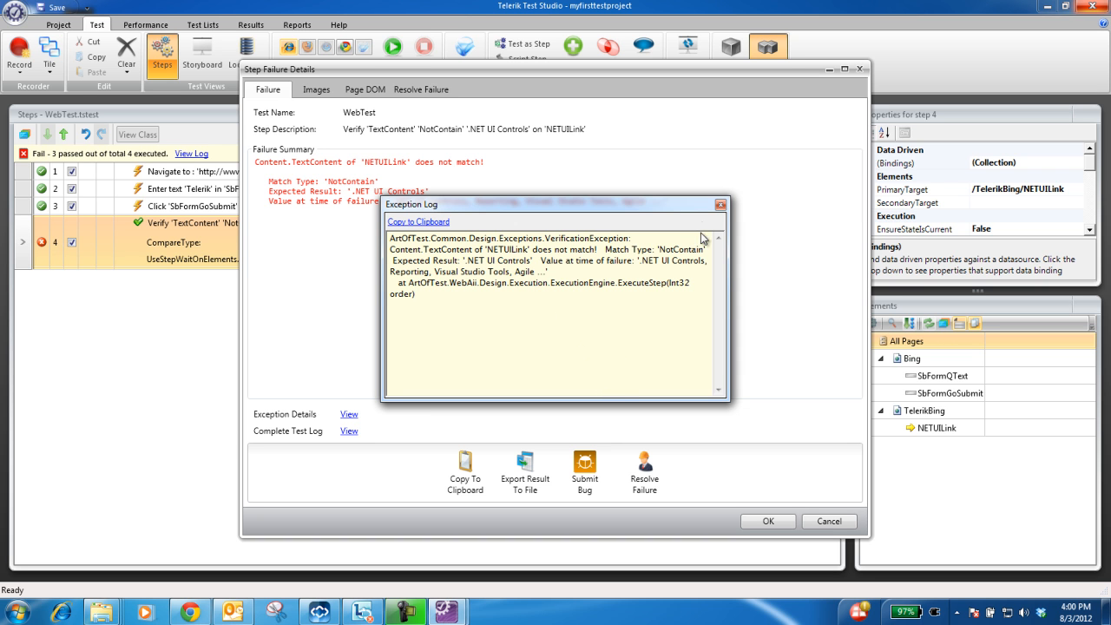
pyautogui.click(720, 205)
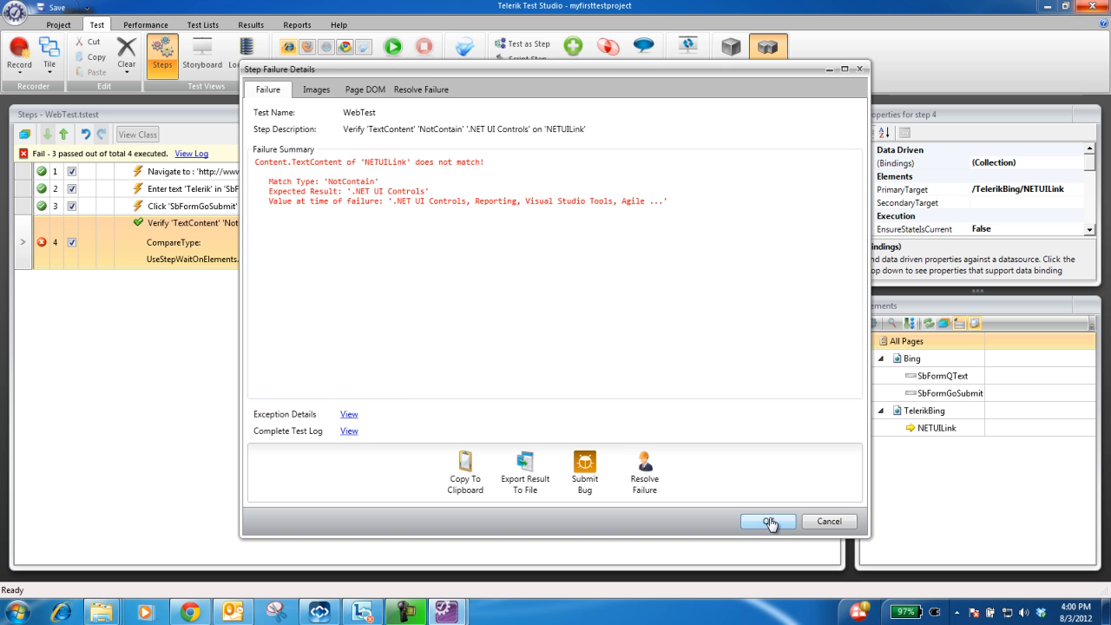
pyautogui.click(769, 522)
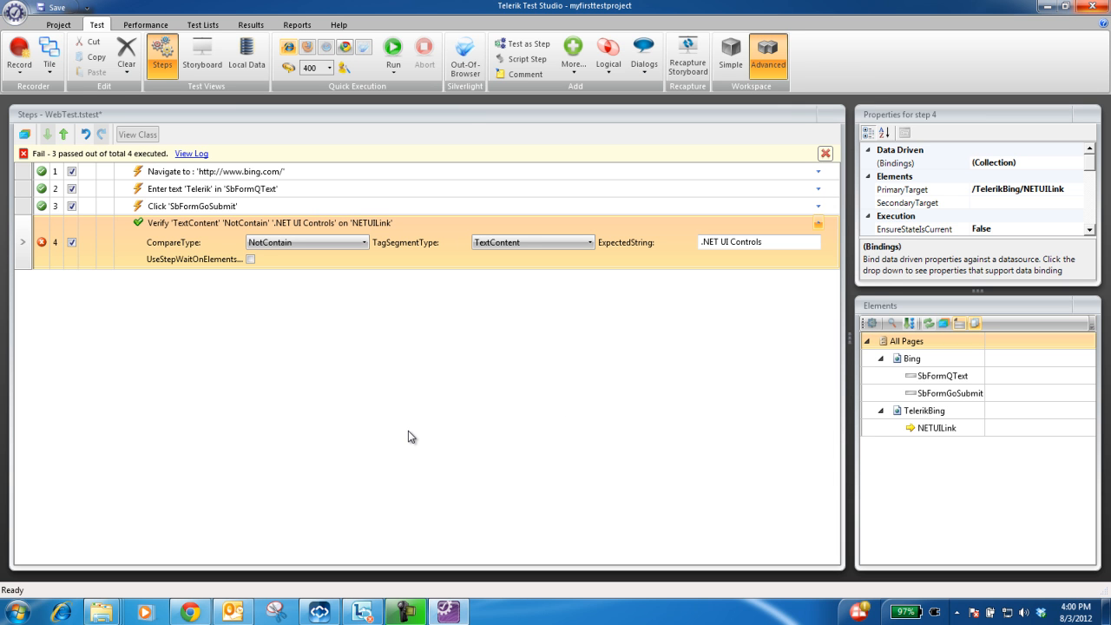